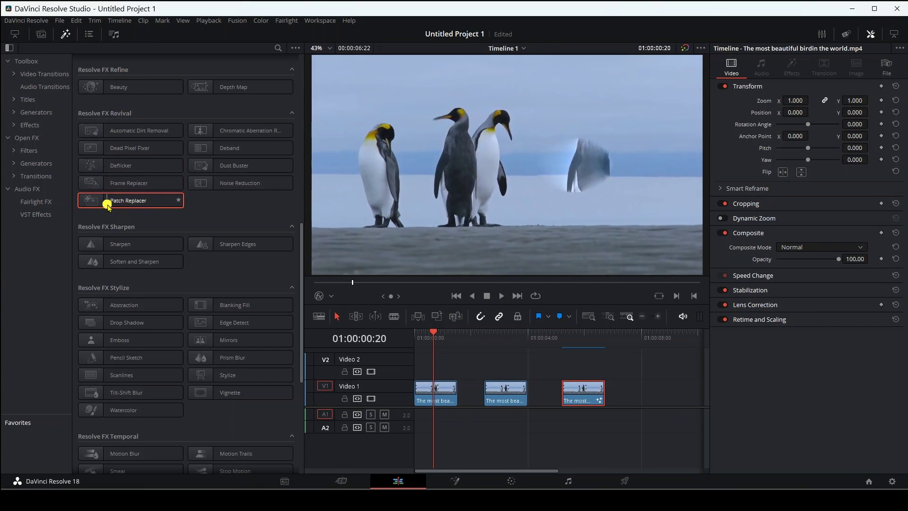
Apply Patch Replacer to the first timeline clip and show its effect settings with the Open FX overlay
drag(107, 205, 450, 404)
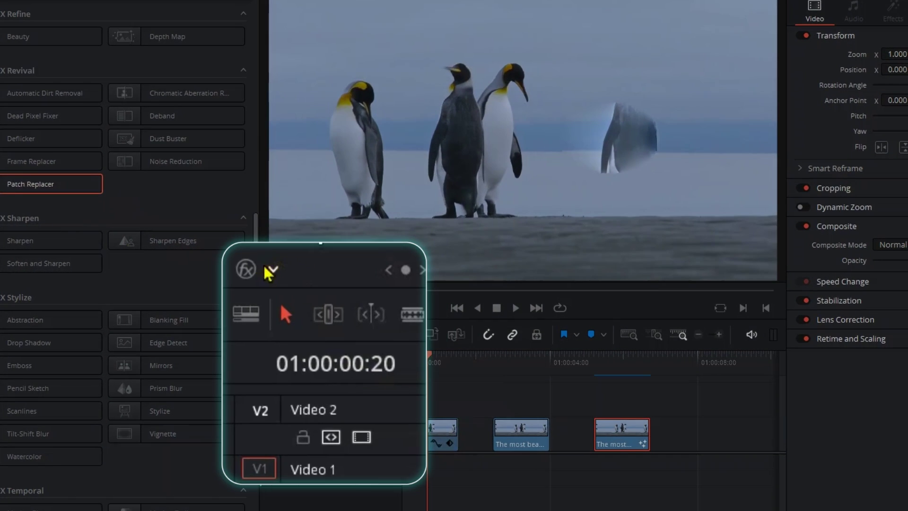
click(332, 296)
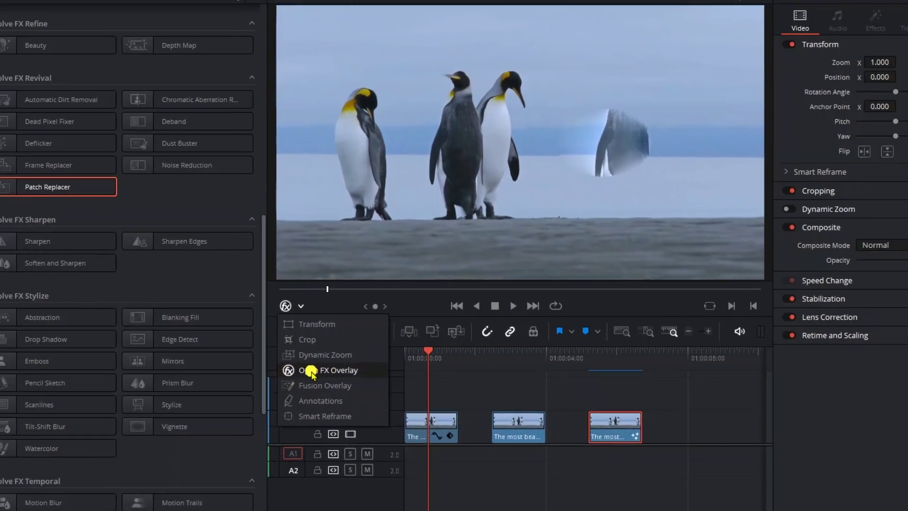
click(312, 384)
click(862, 30)
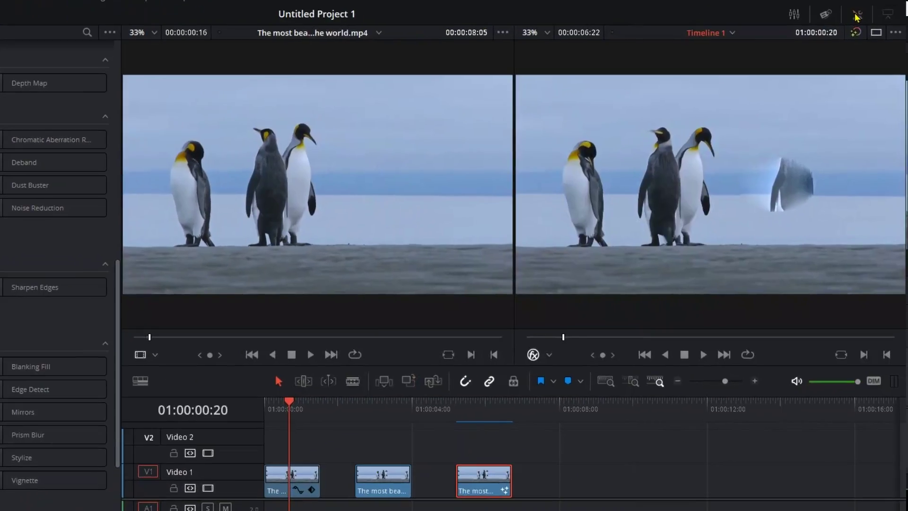
click(857, 15)
click(753, 58)
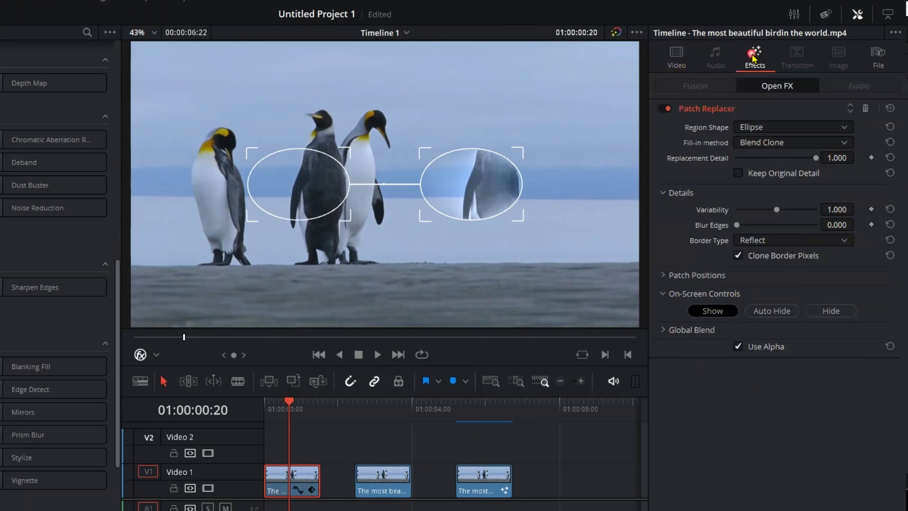
Fit the Patch Replacer target ellipse around the leftmost penguin and place the source ellipse over the empty background beside it
drag(472, 188, 265, 123)
drag(260, 249, 272, 268)
drag(231, 210, 239, 234)
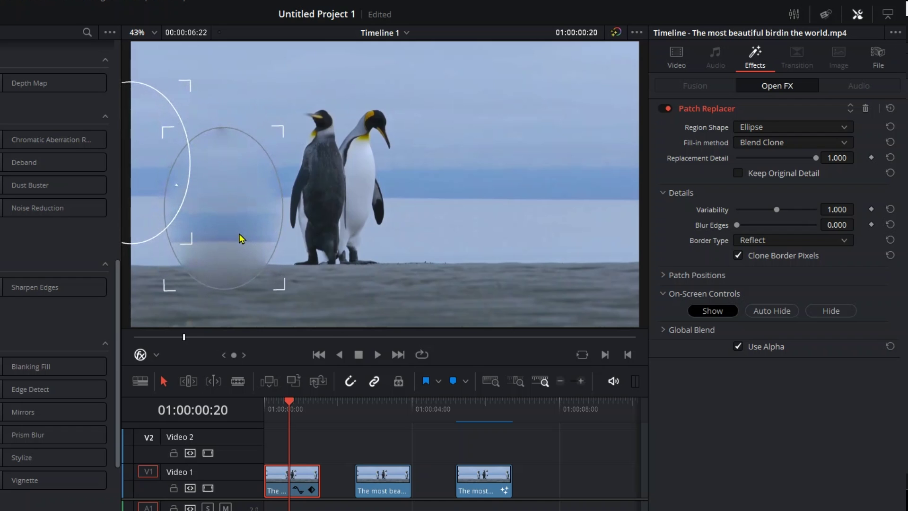
drag(148, 211, 146, 264)
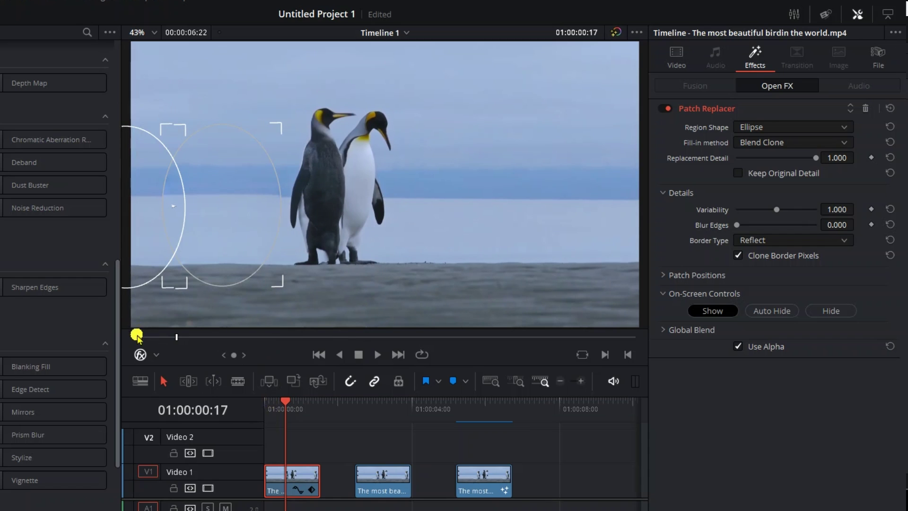
Turn off the on-screen overlay and play back the first clip to check the patched area
click(141, 354)
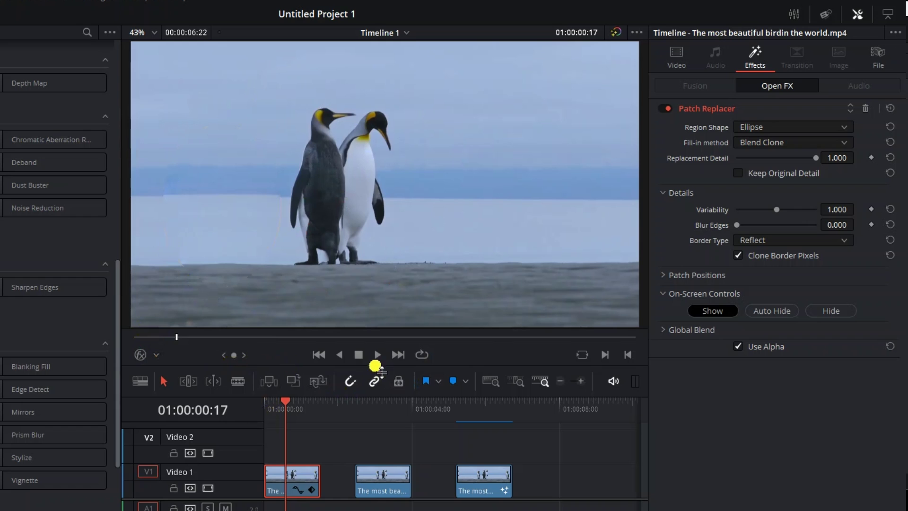
click(376, 355)
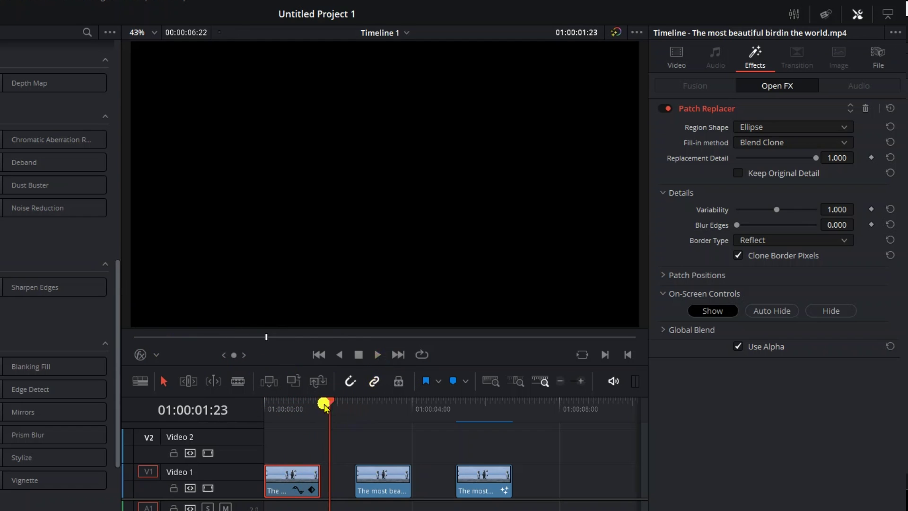
drag(324, 399, 286, 410)
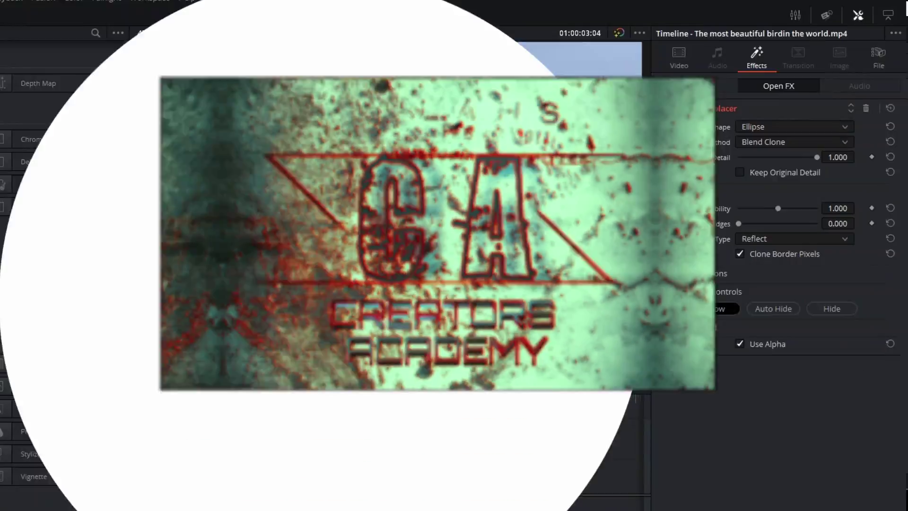
Select the second timeline clip, place the playhead on it at 01:00:03:06 and switch to the Color page
click(385, 469)
drag(507, 382, 509, 387)
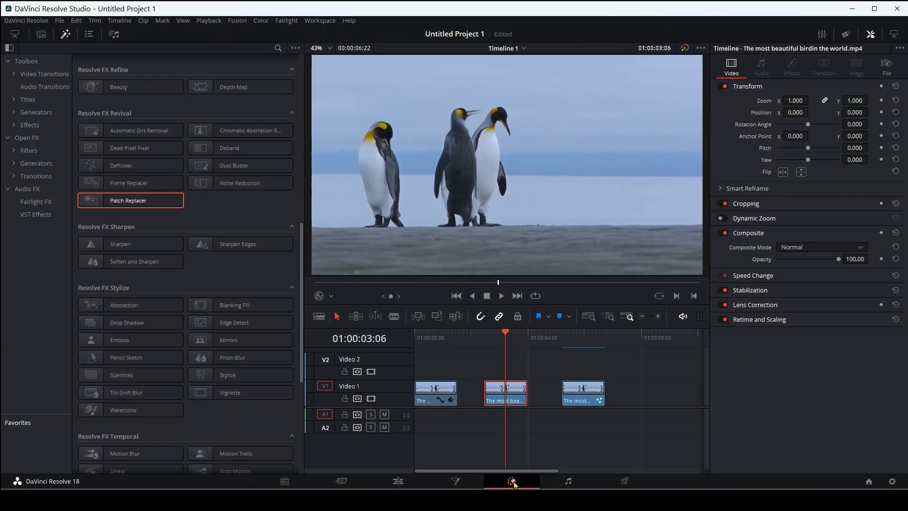
click(529, 503)
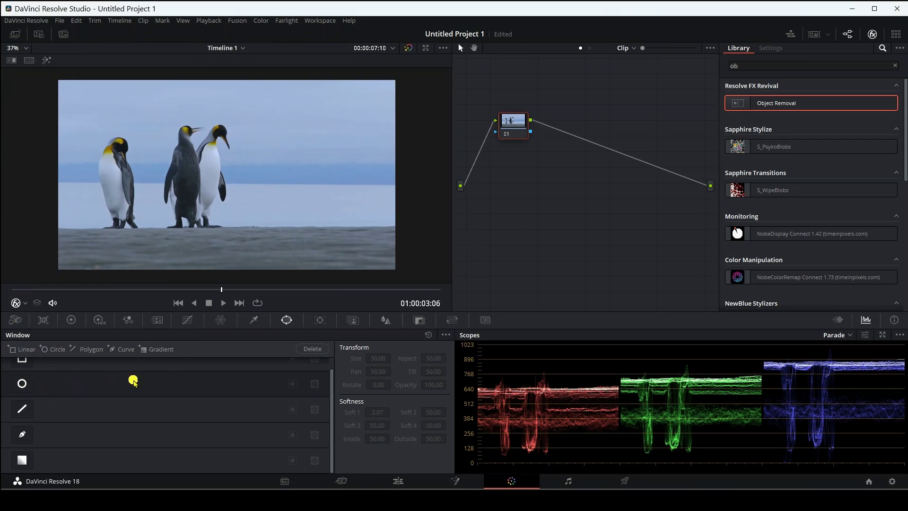
Draw a closed curve window around the leftmost penguin in the second clip
click(256, 321)
click(285, 320)
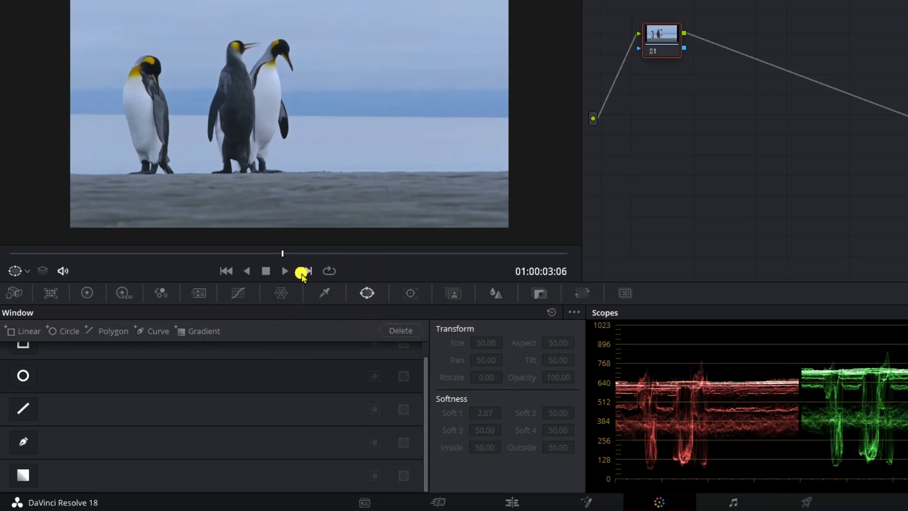
click(21, 443)
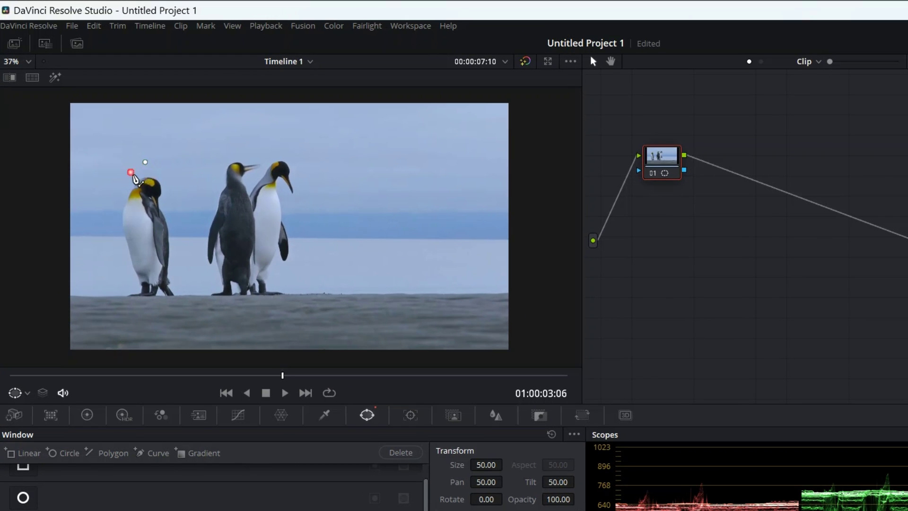
click(108, 232)
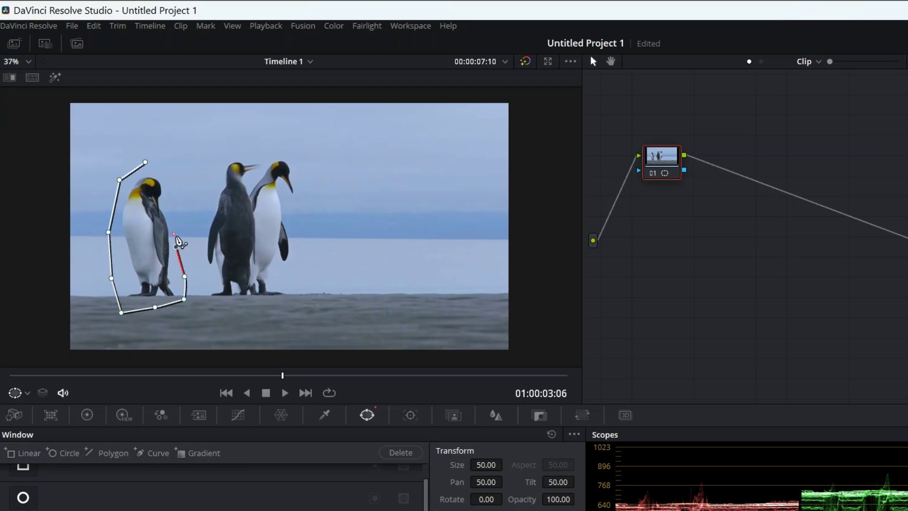
click(159, 166)
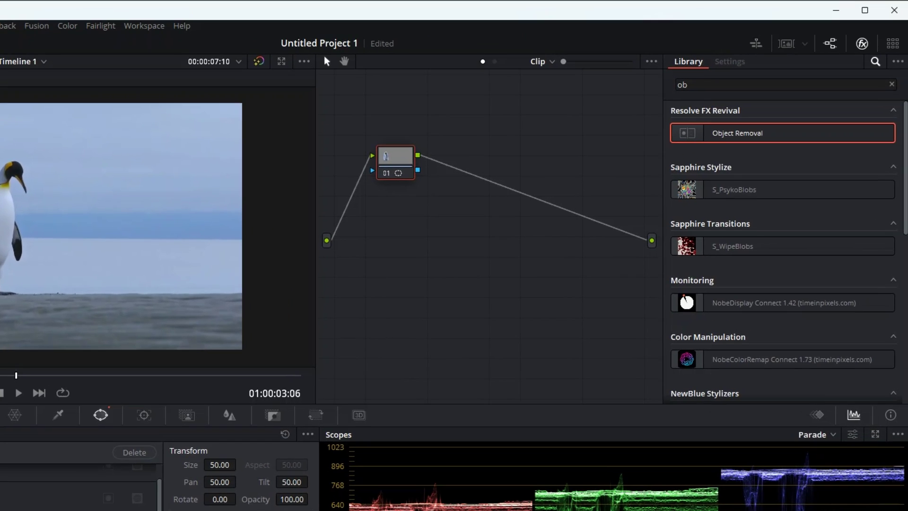
Apply the Object Removal effect to node 01 of the second clip
click(858, 42)
click(859, 45)
mouse_move(740, 137)
mouse_down()
mouse_move(551, 162)
mouse_move(442, 197)
mouse_move(454, 175)
mouse_move(394, 161)
mouse_up()
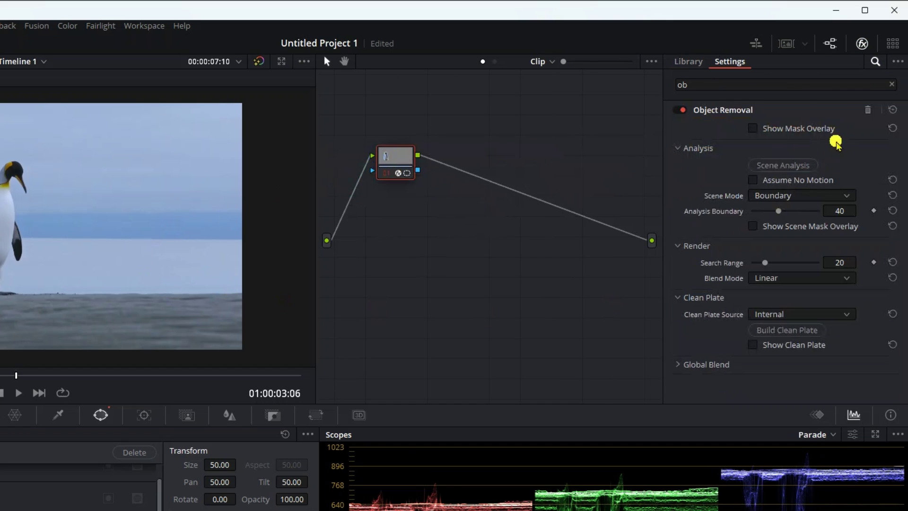
Run Object Removal's scene analysis and build the clean plate, checking the removal by scrubbing through the clip
click(789, 164)
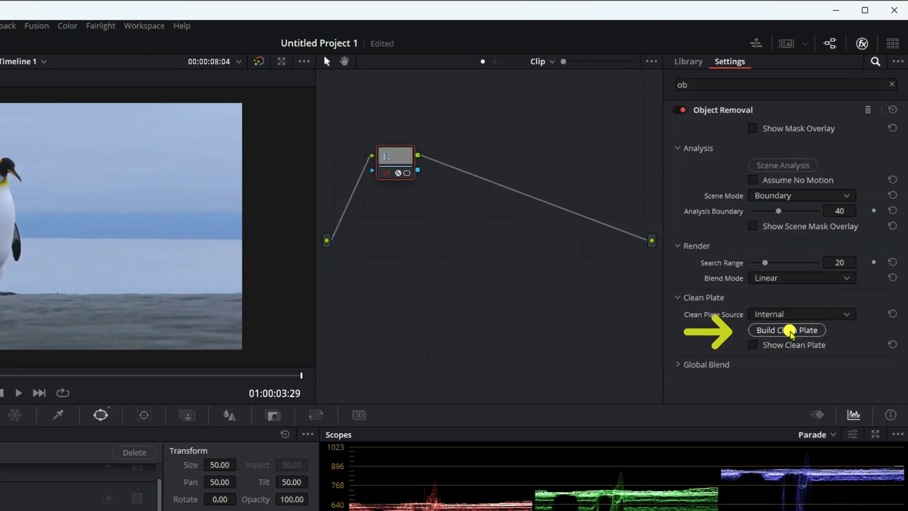
click(785, 330)
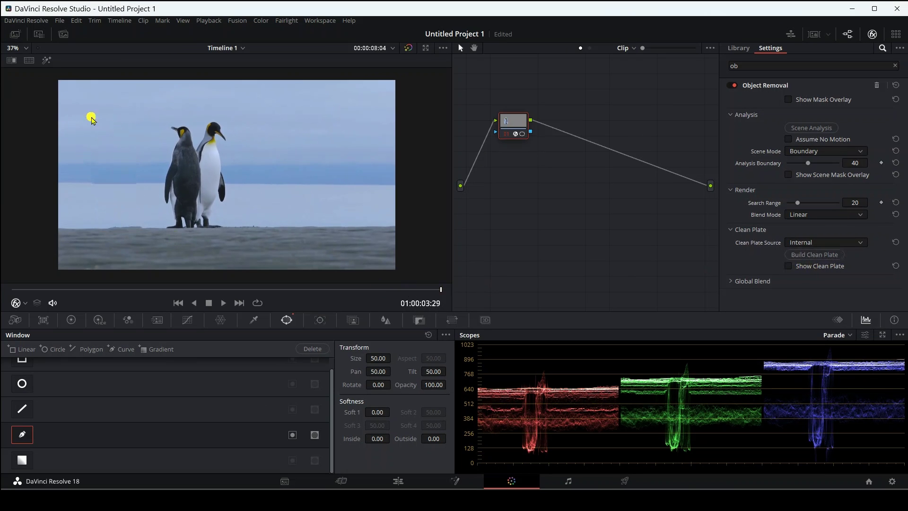
drag(401, 289, 174, 290)
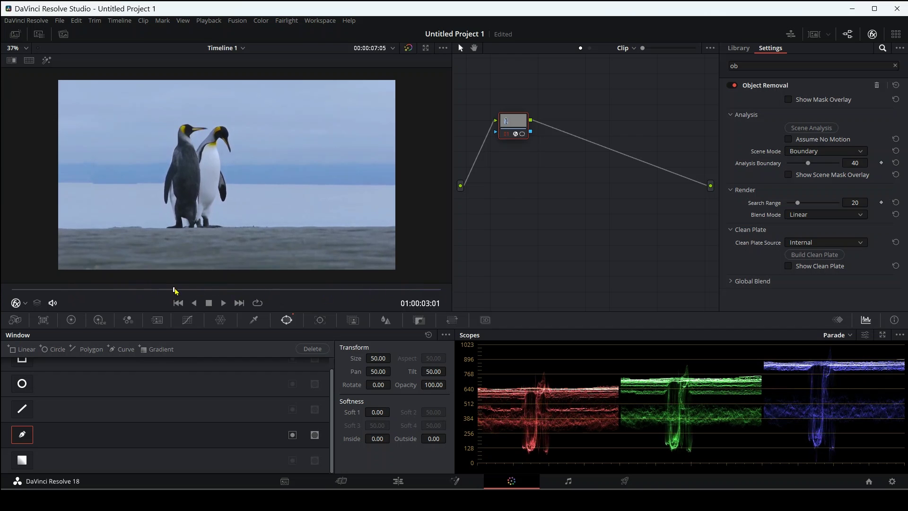
Return to the Edit page and open the third timeline clip on the Fusion page at 01:00:05:29
click(397, 481)
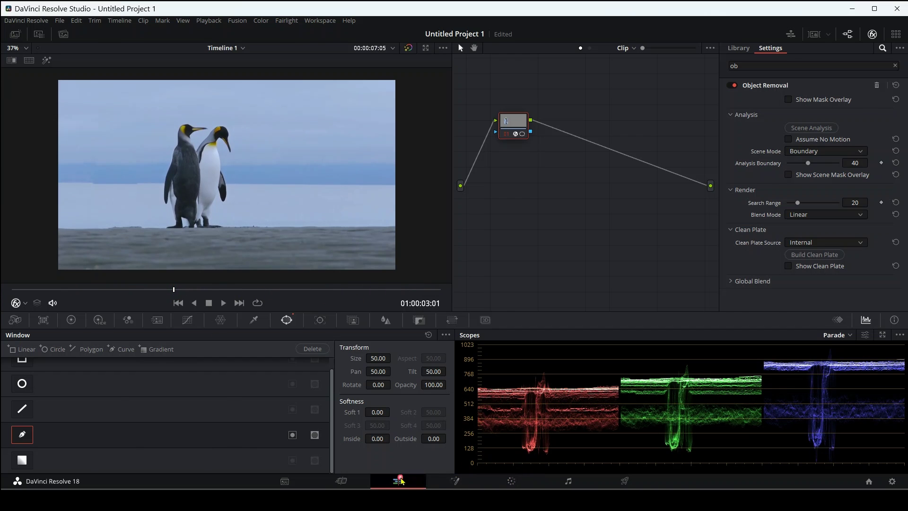
click(586, 370)
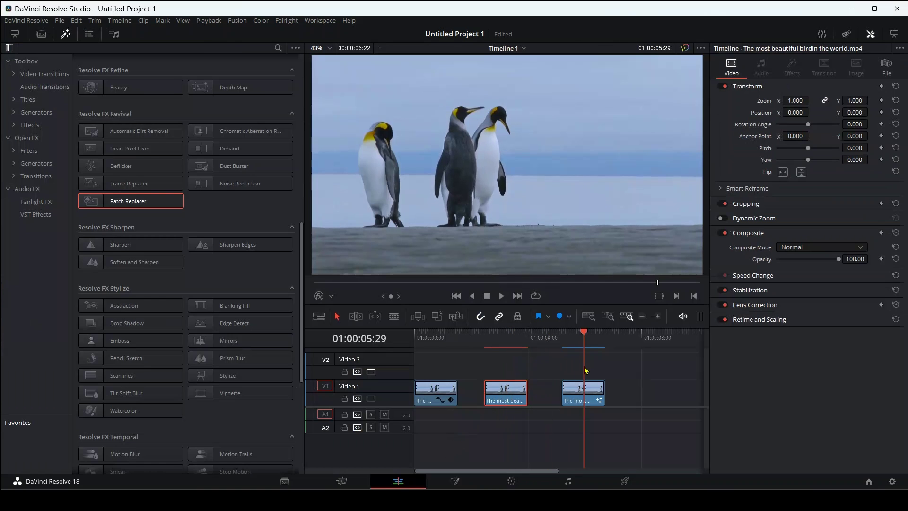
double_click(578, 397)
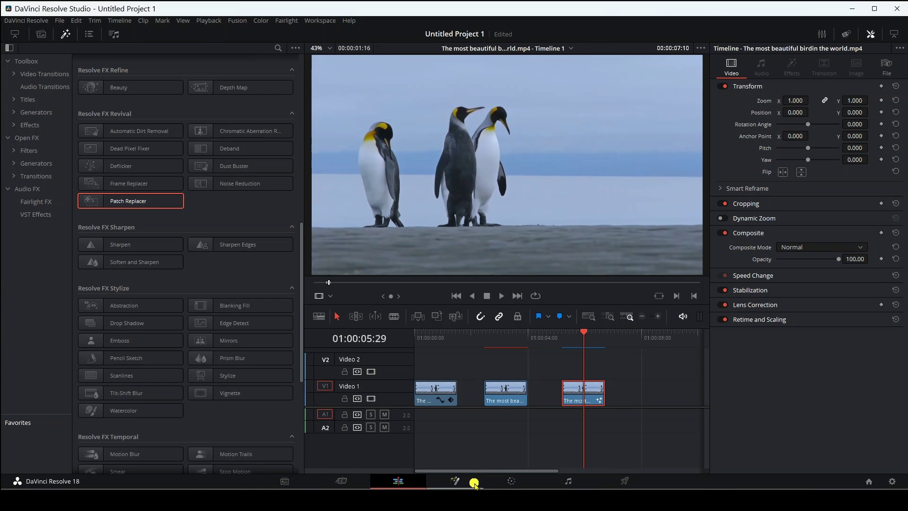
click(455, 481)
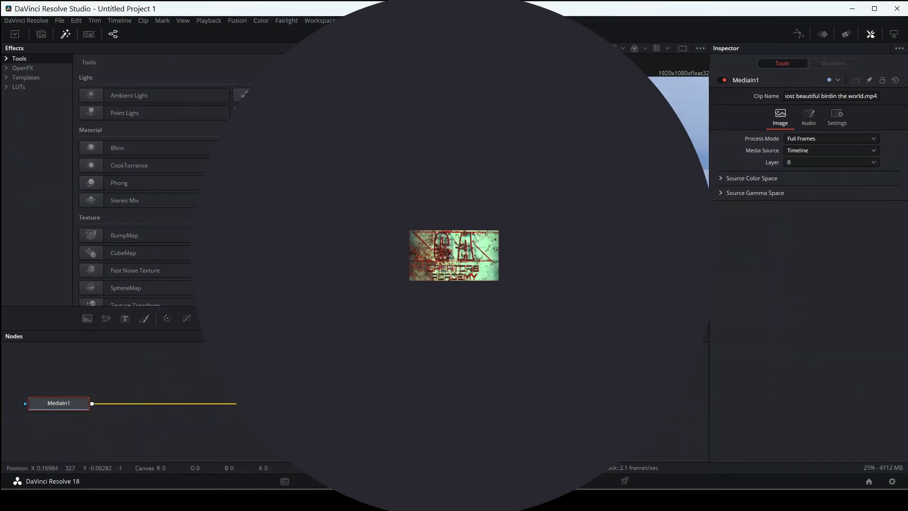
Add a Paint node between MediaIn1 and MediaOut1
drag(74, 403, 80, 405)
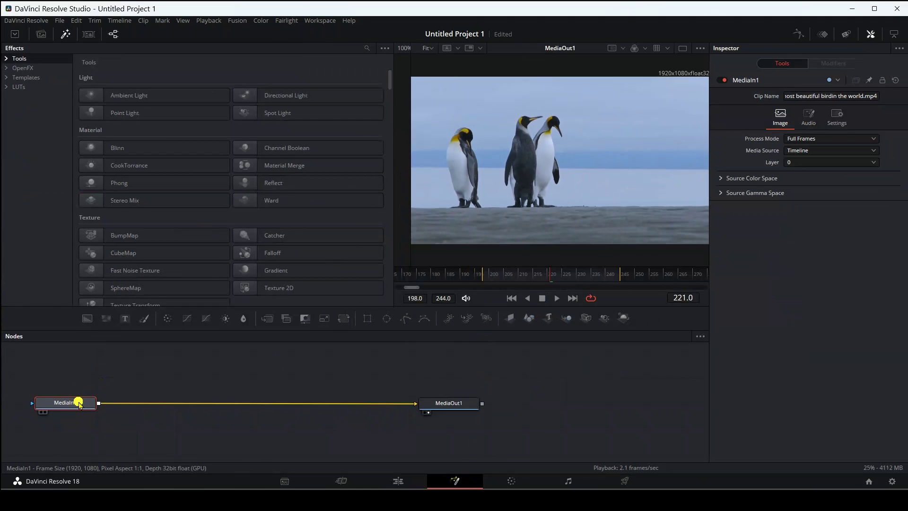
key(shift+space)
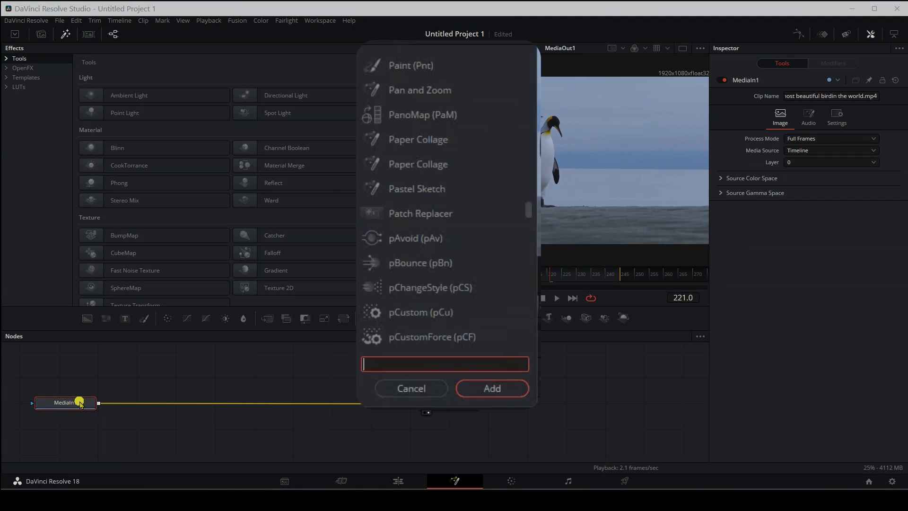
text(p)
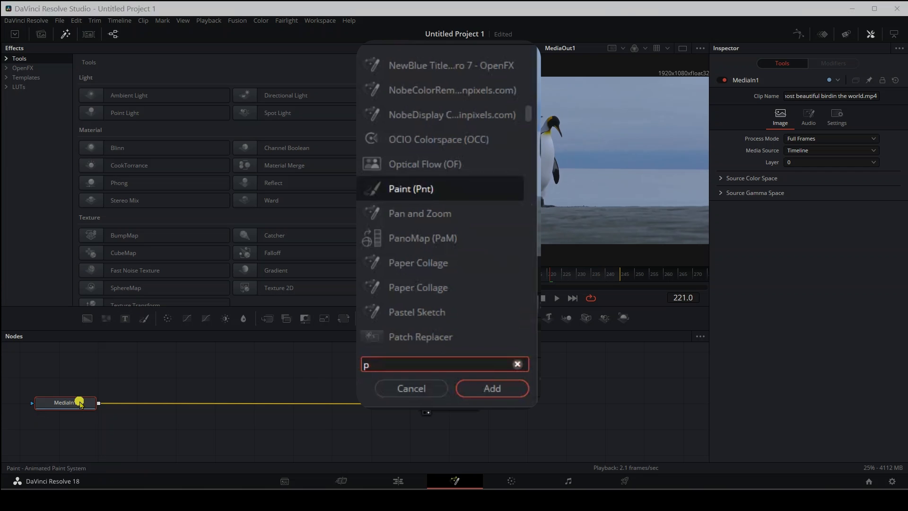
text(a)
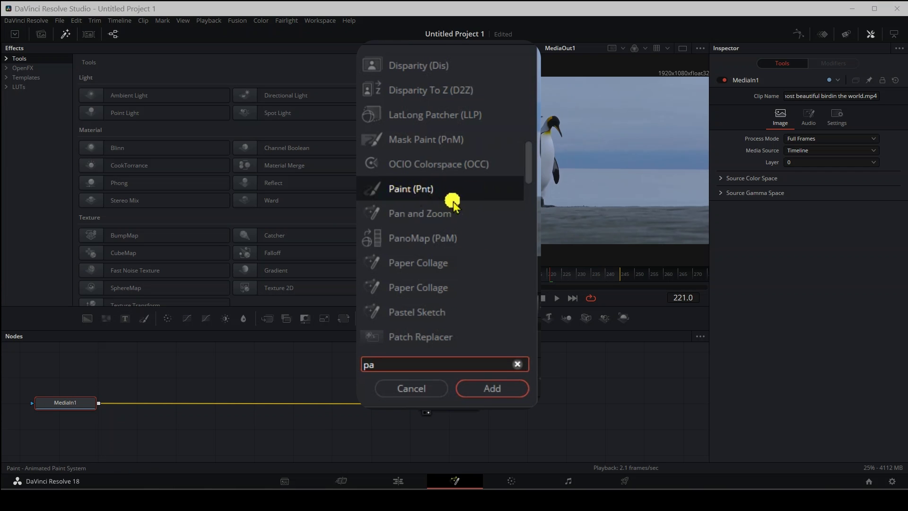
click(486, 388)
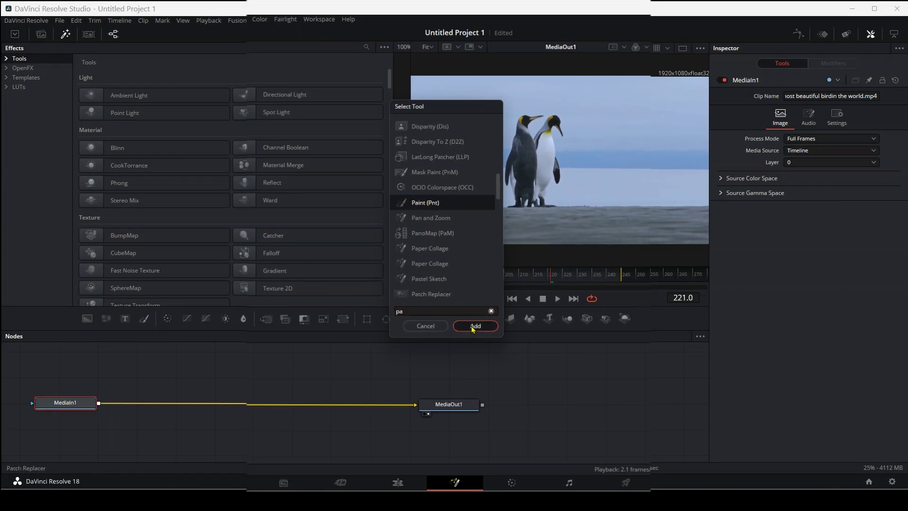
mouse_move(132, 404)
mouse_down()
mouse_move(181, 411)
mouse_move(172, 401)
mouse_up()
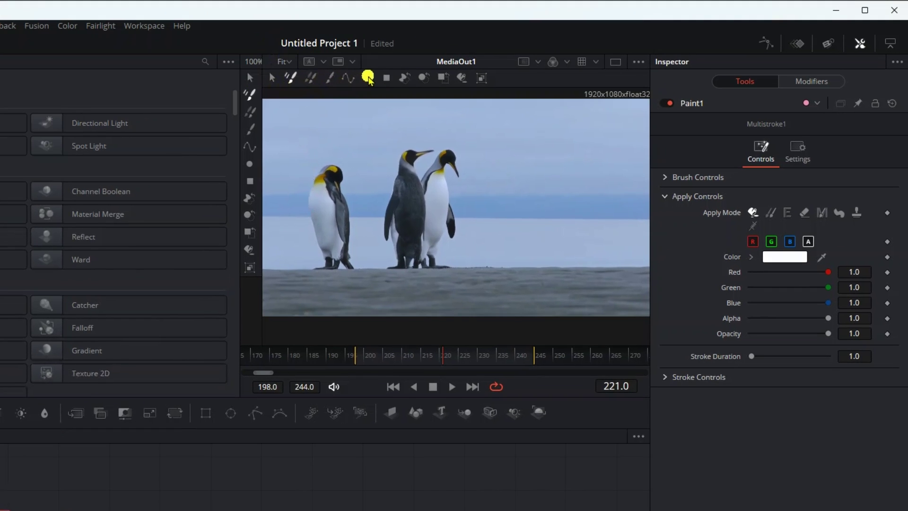
Set up a Stroke brush in Clone apply mode with its brush controls expanded, and save the project
click(331, 81)
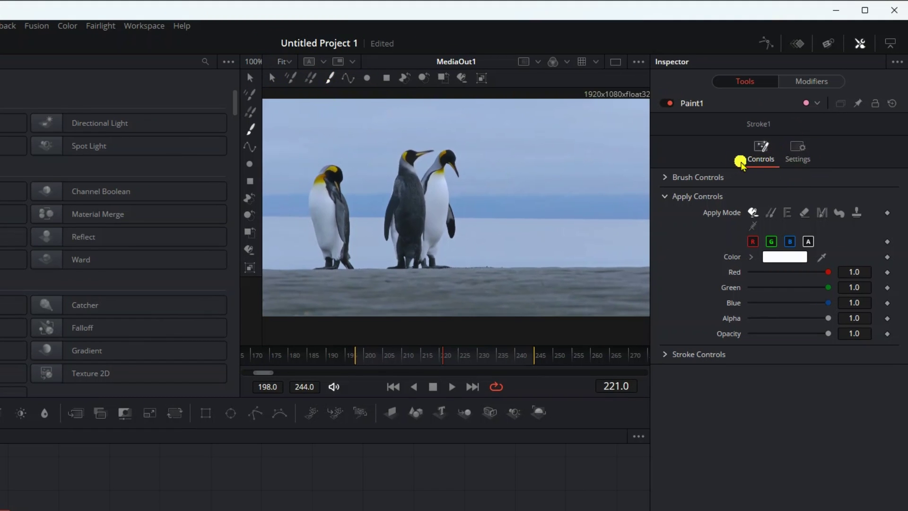
click(772, 215)
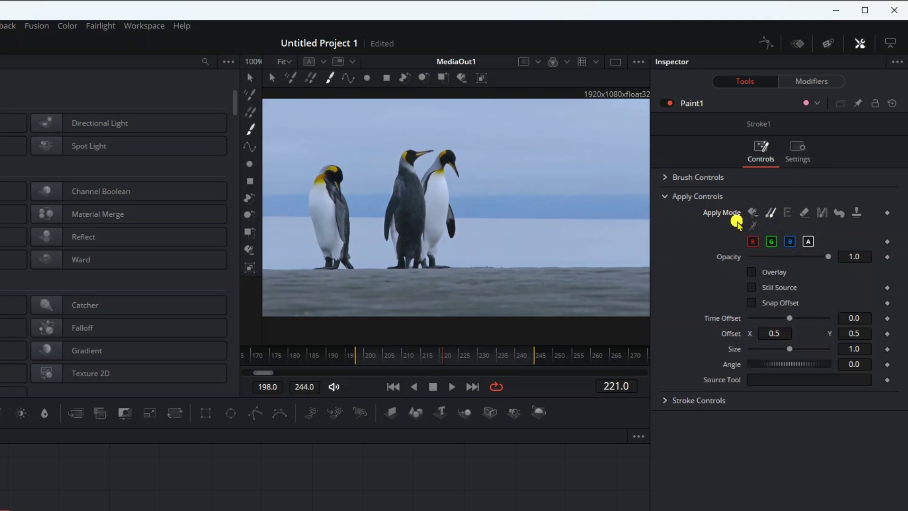
click(666, 178)
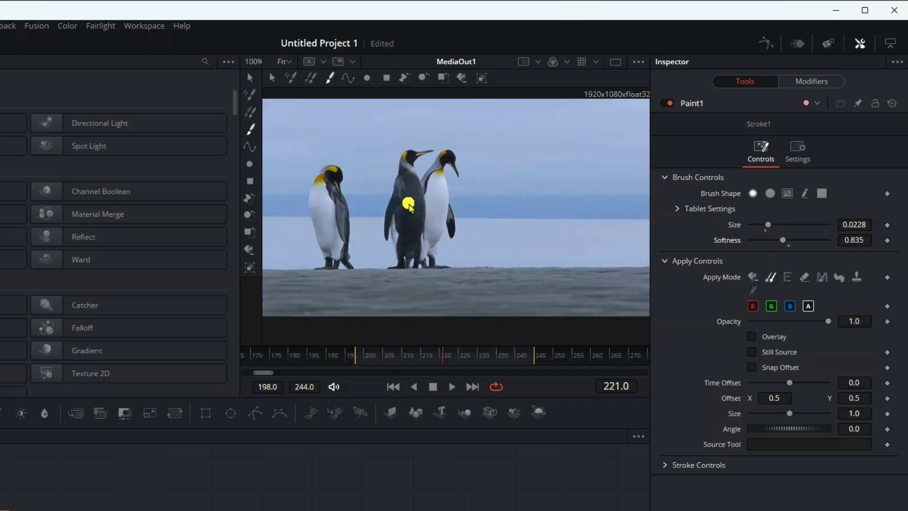
key(ctrl+s)
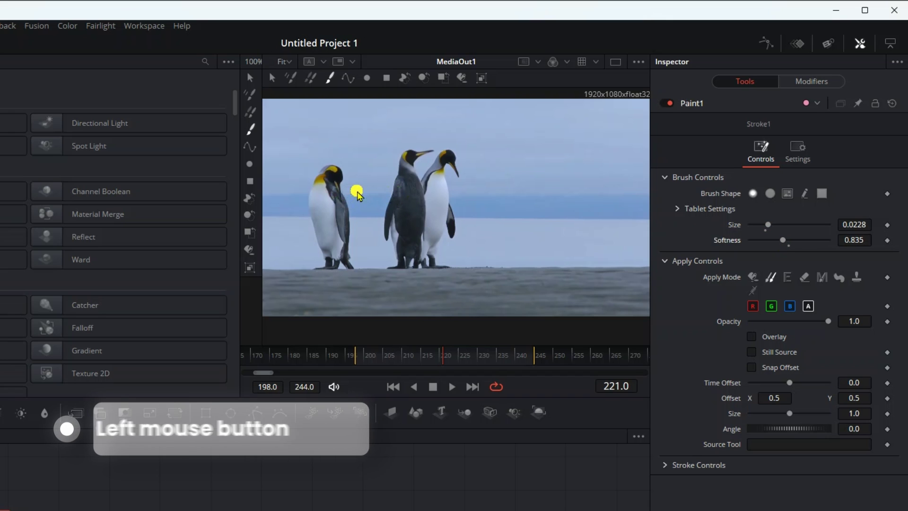
Enlarge the clone brush to about 0.109 and sample a clone source from the background beside the leftmost penguin
drag(358, 195, 375, 220)
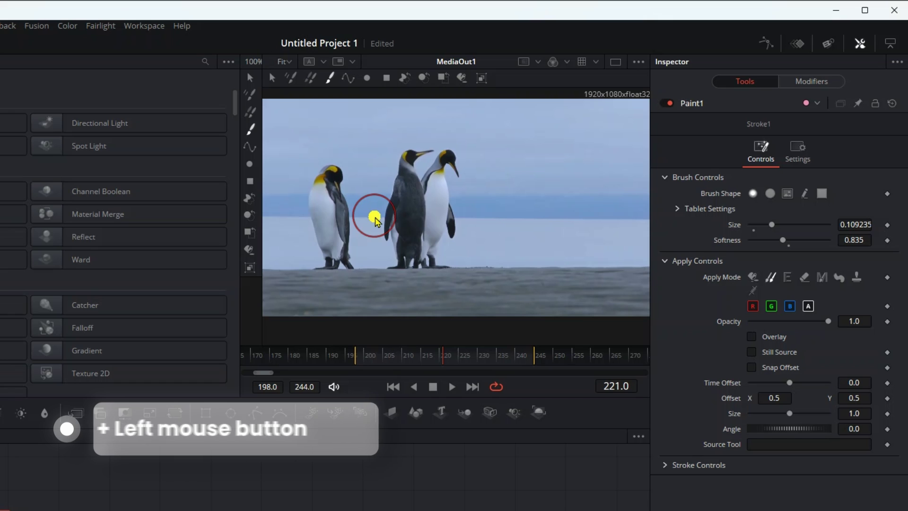
mouse_move(304, 246)
mouse_down()
mouse_move(290, 245)
mouse_move(341, 242)
mouse_move(306, 244)
mouse_move(312, 231)
mouse_move(302, 231)
mouse_move(283, 244)
mouse_up()
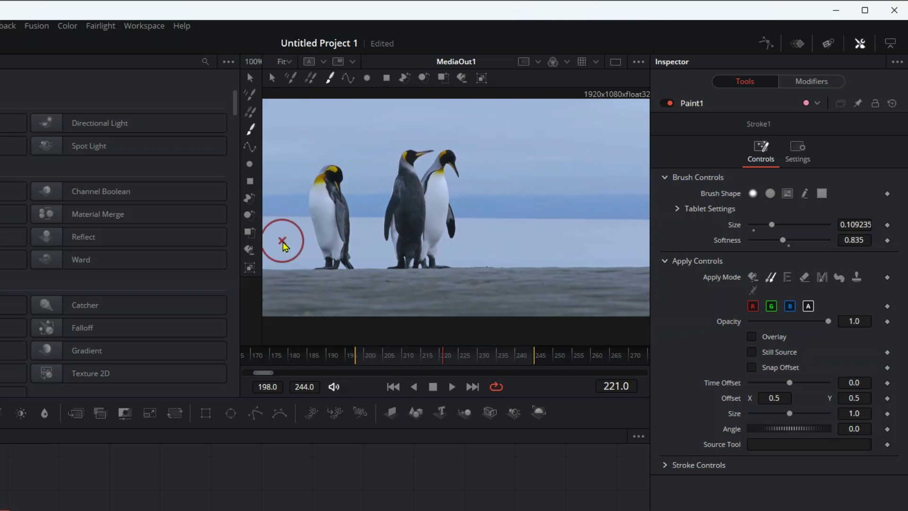
Clone background over the leftmost penguin's legs and body, resampling the source beside it at the blue horizon band for the upper body
mouse_move(284, 245)
mouse_down()
mouse_move(333, 234)
mouse_move(288, 255)
mouse_move(277, 243)
mouse_move(371, 241)
mouse_move(288, 239)
mouse_move(337, 240)
mouse_move(316, 255)
mouse_move(352, 256)
mouse_move(314, 229)
mouse_move(351, 229)
mouse_move(349, 260)
mouse_up()
click(345, 227)
mouse_move(283, 208)
mouse_down()
mouse_move(274, 198)
mouse_move(279, 205)
mouse_up()
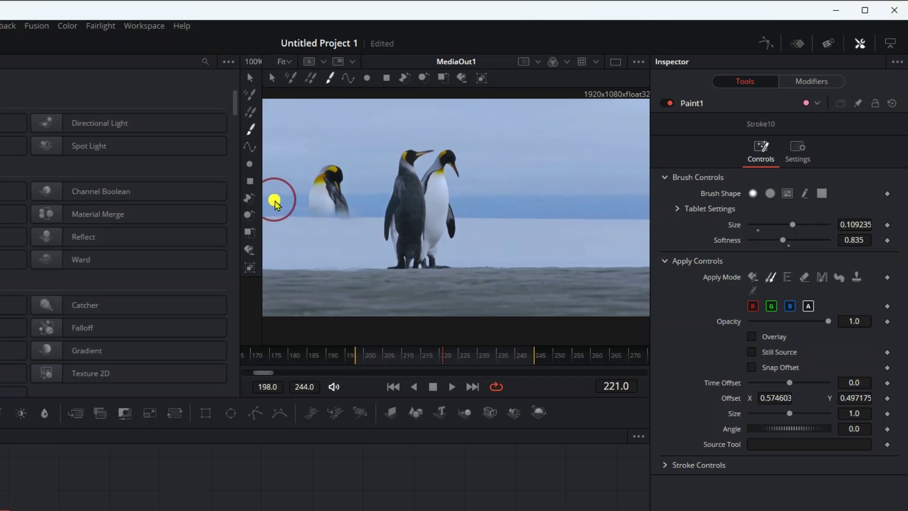
alt+click(274, 199)
mouse_move(301, 204)
mouse_down()
mouse_move(336, 203)
mouse_move(309, 208)
mouse_move(350, 213)
mouse_up()
click(350, 208)
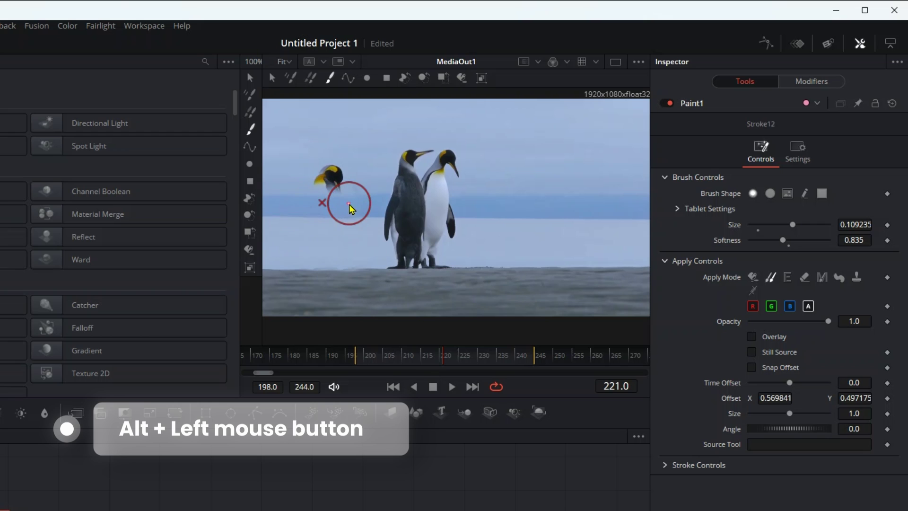
Sample the sky beside the leftmost penguin's head and clone it over the head and the leftover smudges around it
drag(298, 183, 277, 161)
alt+click(282, 170)
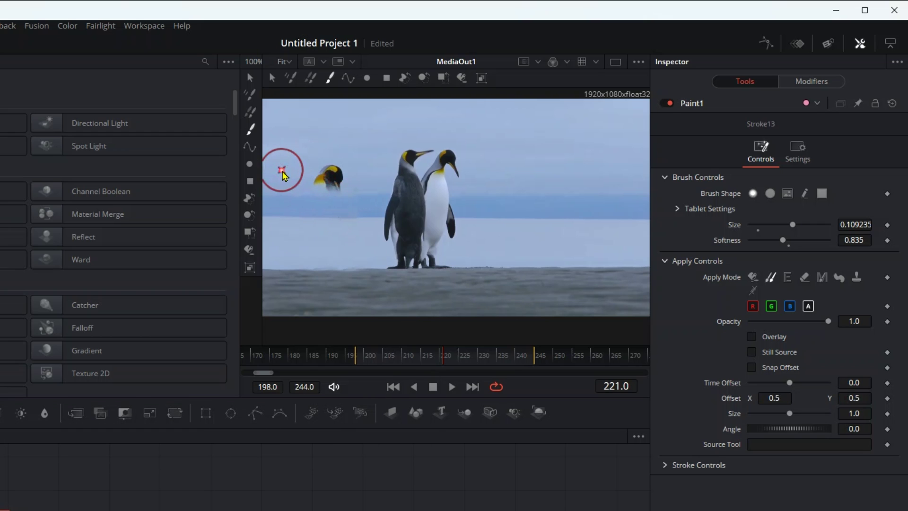
mouse_move(297, 186)
mouse_down()
mouse_move(340, 180)
mouse_move(318, 172)
mouse_move(345, 184)
mouse_up()
click(342, 186)
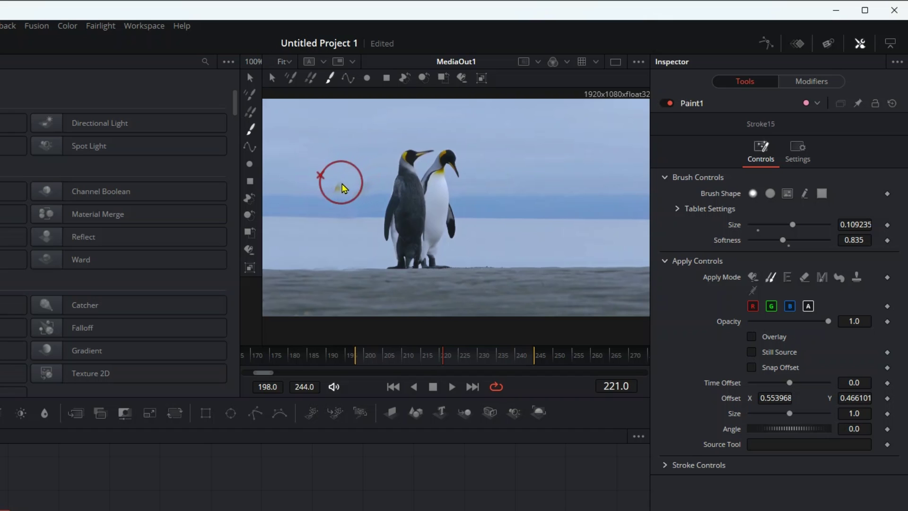
click(340, 187)
click(364, 185)
click(335, 191)
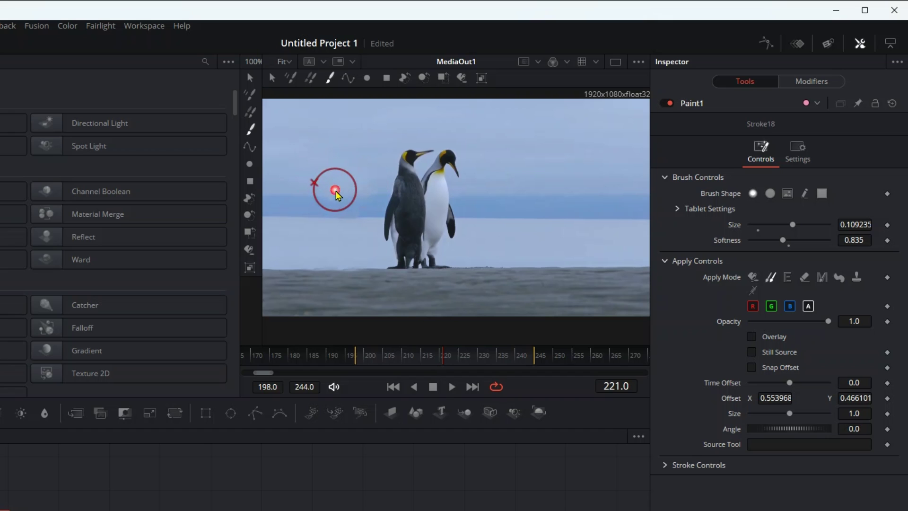
click(357, 191)
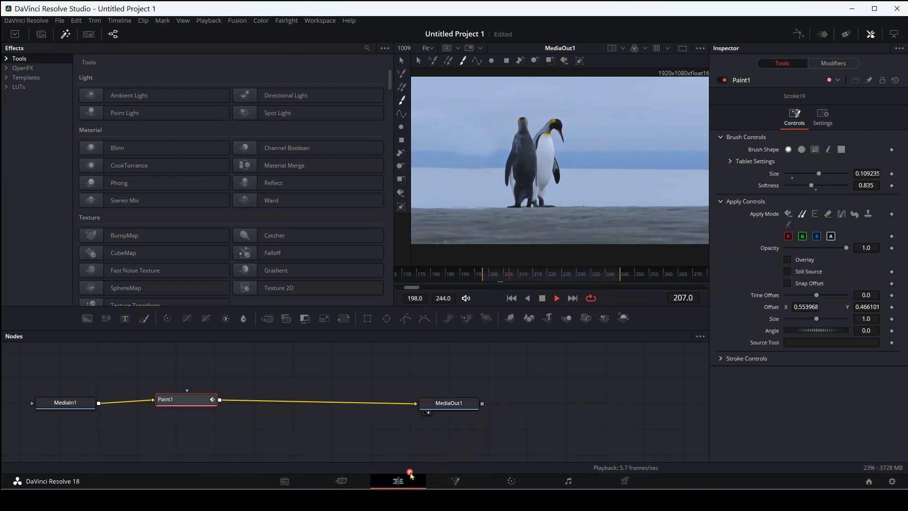
Return to the Edit page and move the second and third clips earlier on Video 1 to close the gaps
click(398, 481)
drag(516, 401, 489, 401)
drag(587, 401, 527, 401)
Play the timeline from the beginning and scrub back through the third clip to review the penguin removal
click(419, 338)
key(space)
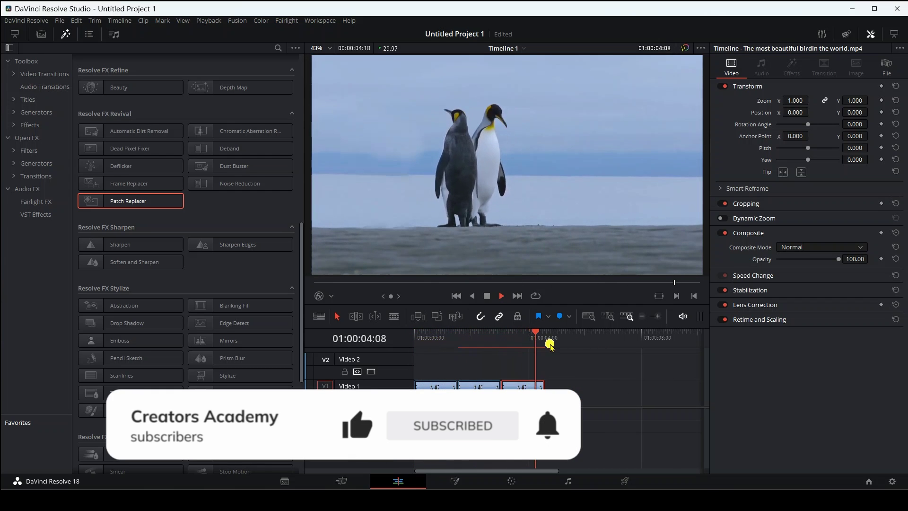
mouse_move(546, 341)
mouse_down()
mouse_move(426, 352)
mouse_move(532, 350)
mouse_up()
click(473, 400)
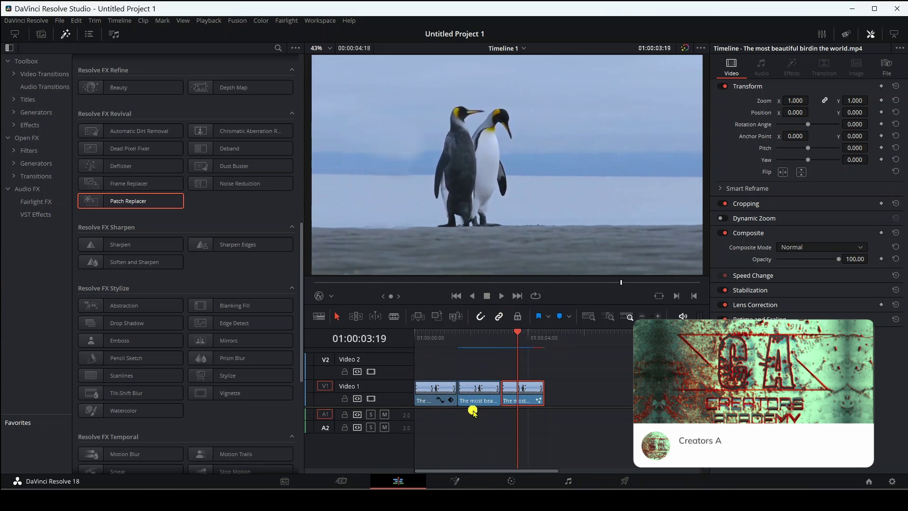